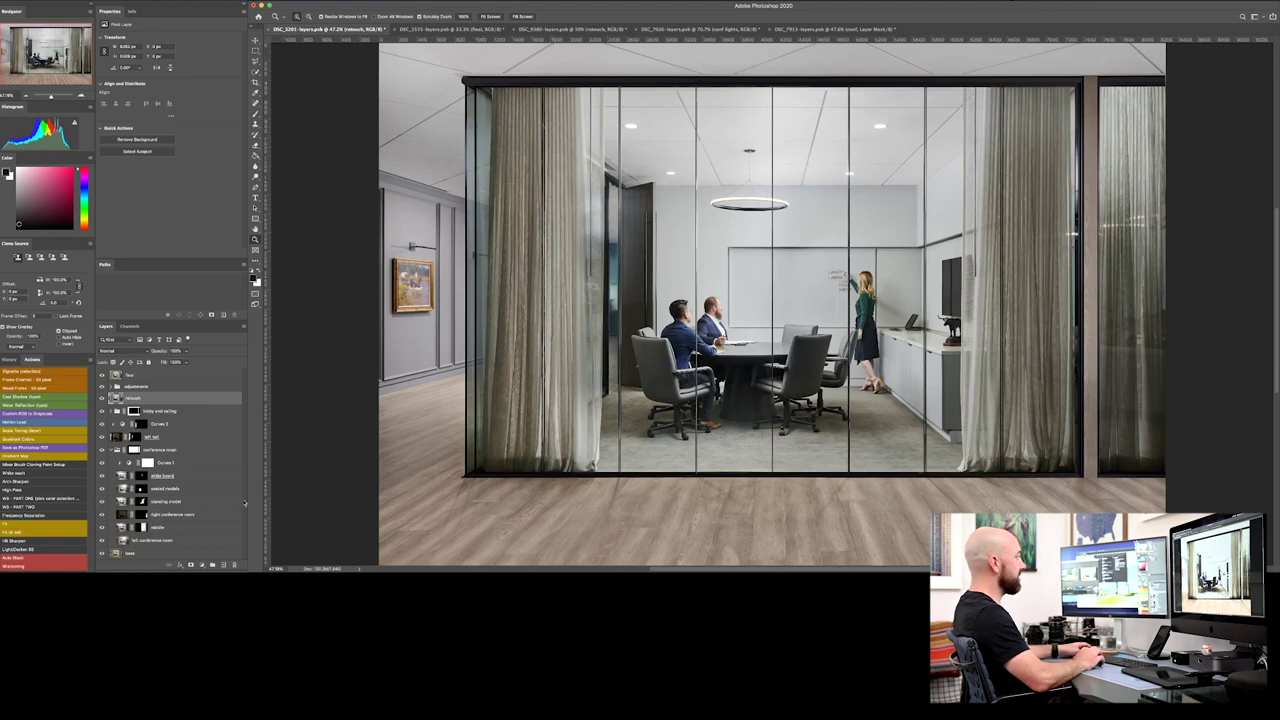
- Show only the base layer of the glass conference room composite and inspect the ceiling lights and glass reflections up close
left_click(103, 556, "alt")
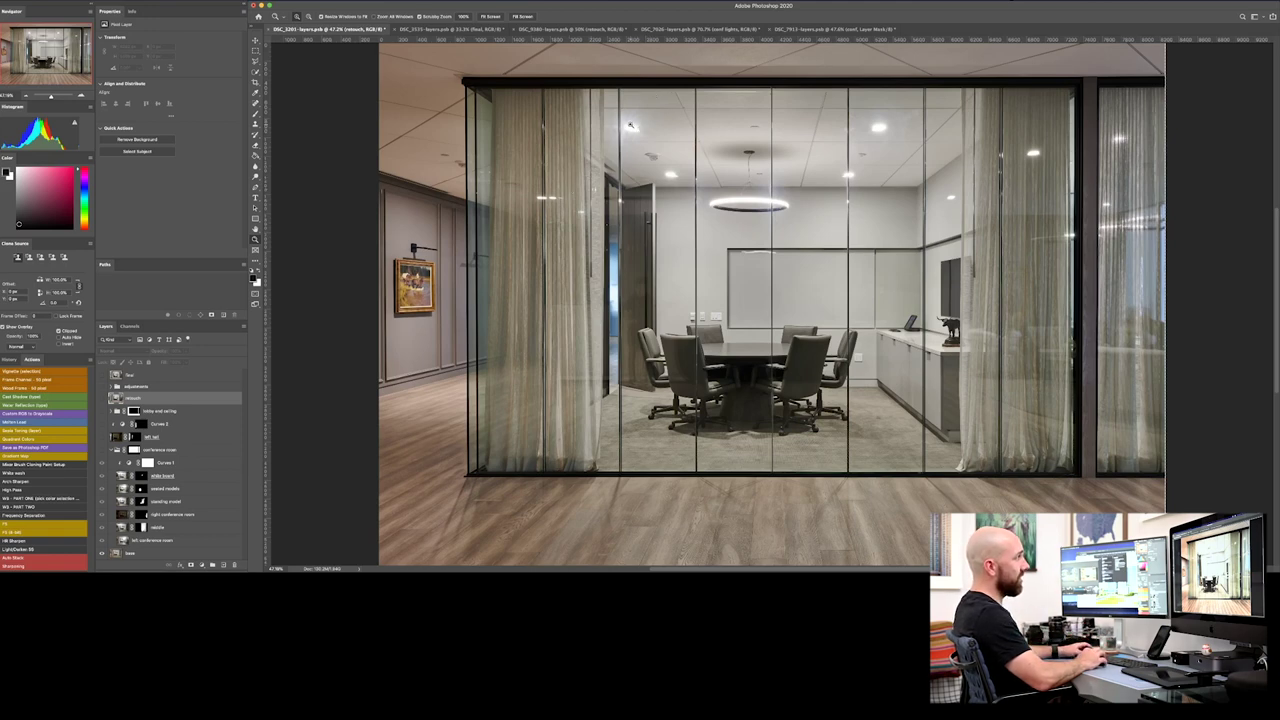
left_click_drag(631, 126, 631, 126)
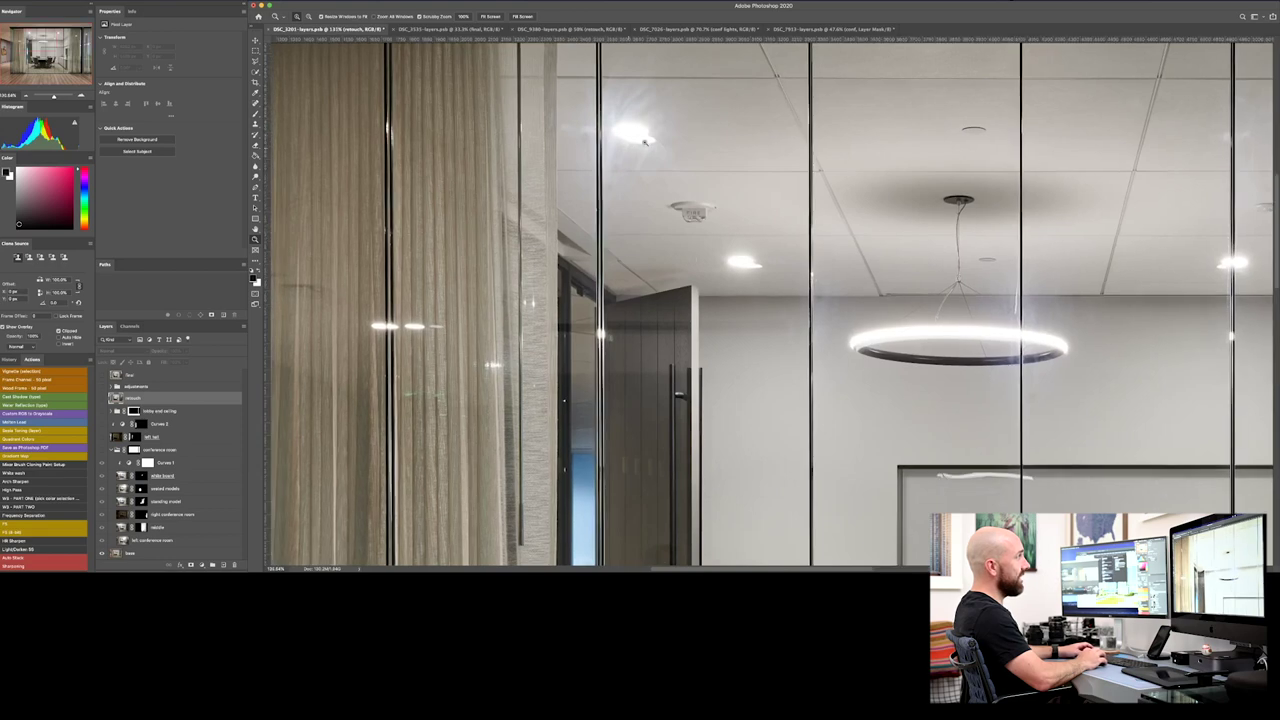
key("ctrl+0")
left_click(644, 168)
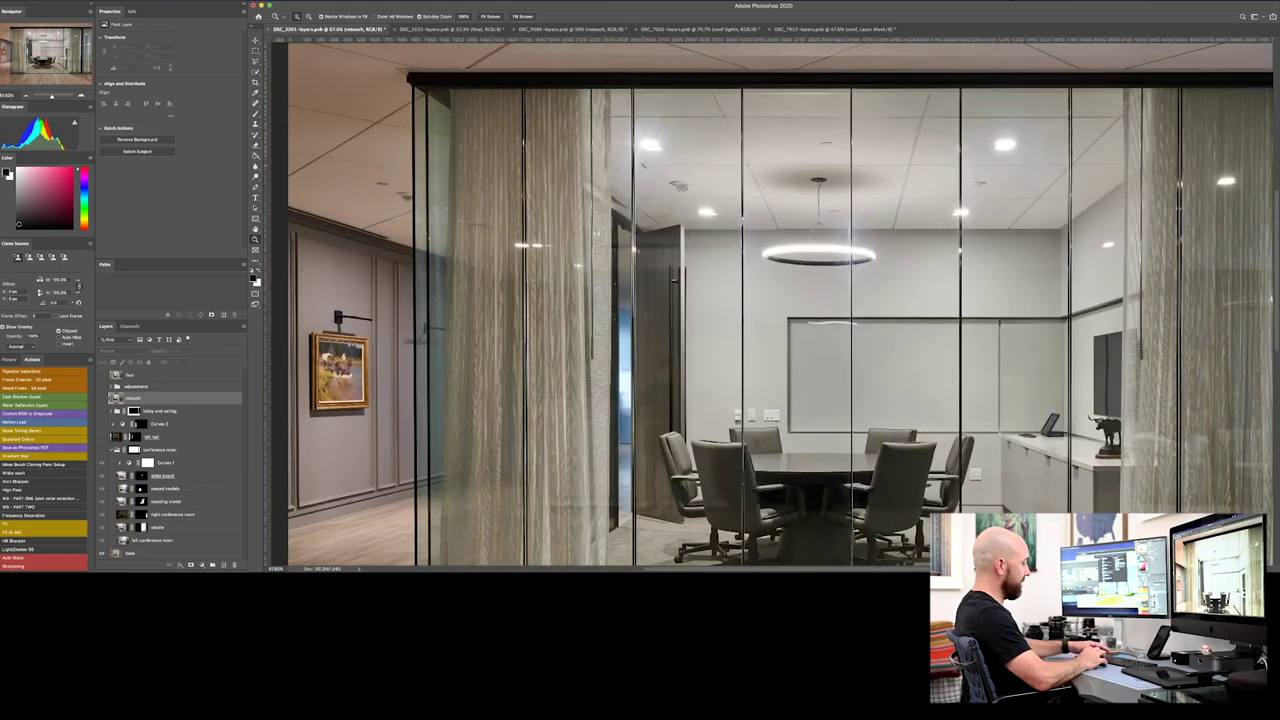
left_click(644, 170, "alt")
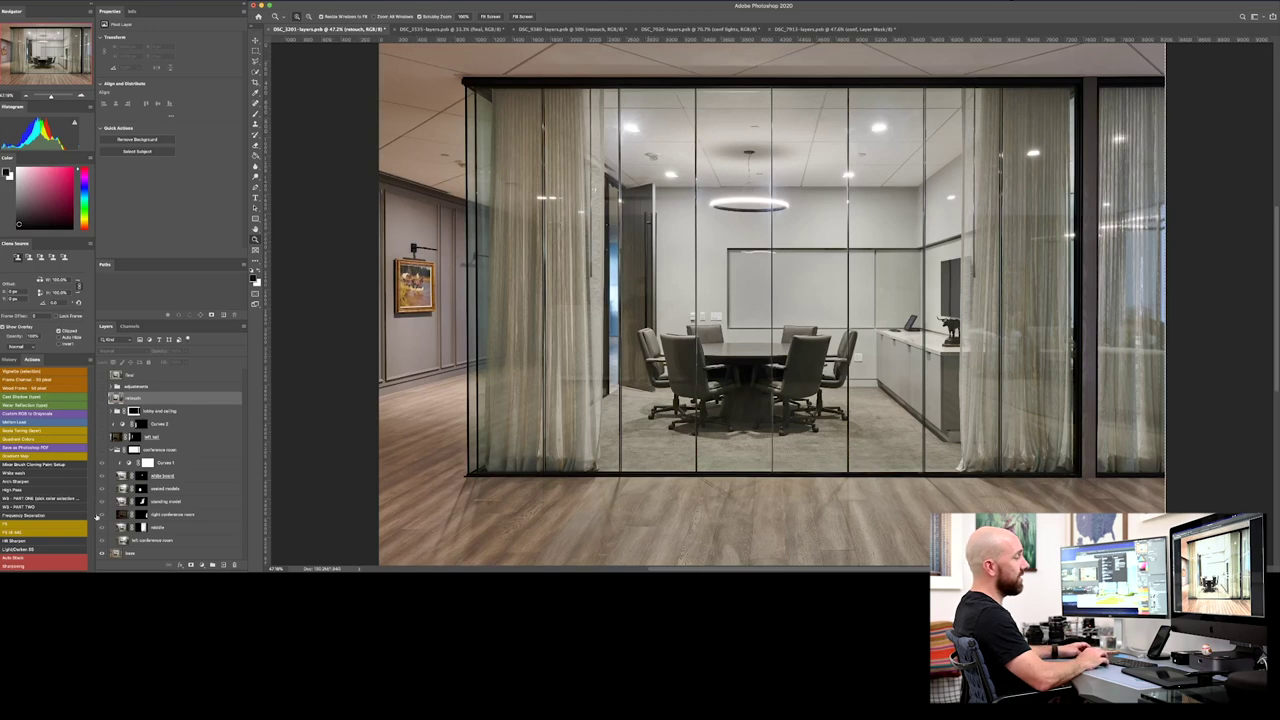
- Show the conference room group and build up its left, middle and right conference room layers over the base
left_click(101, 450)
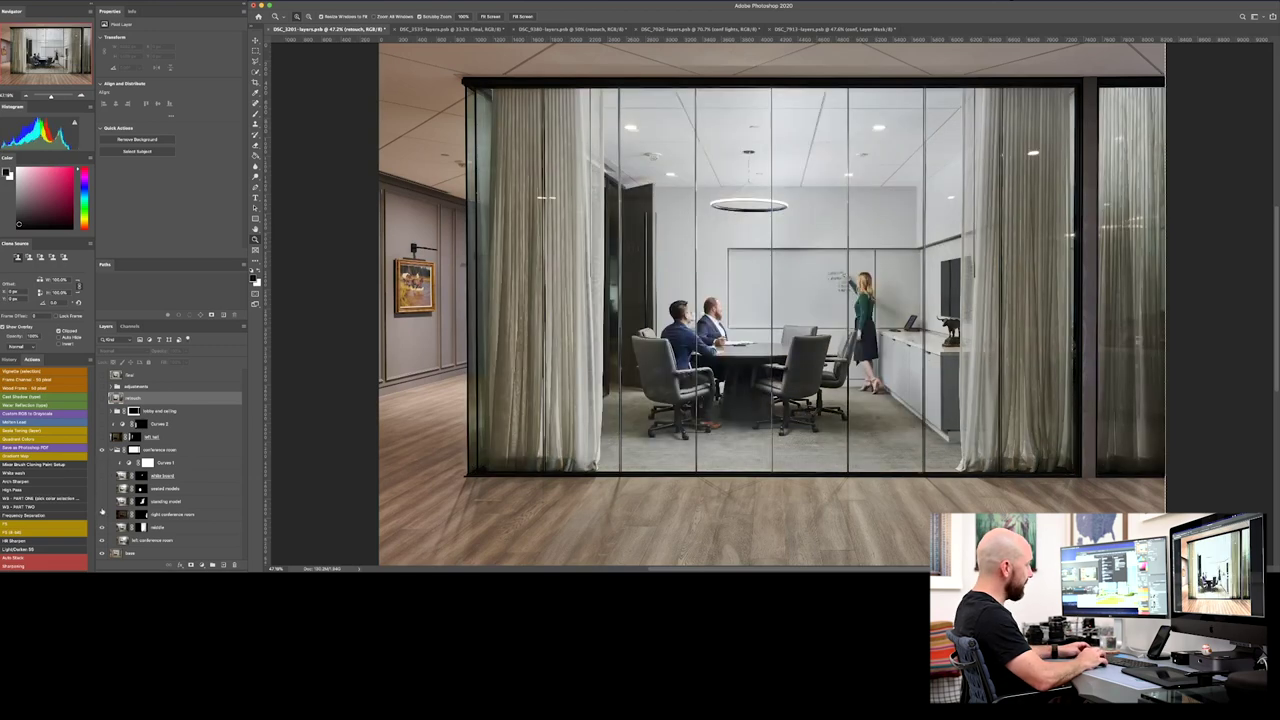
left_click(101, 540)
left_click(101, 540)
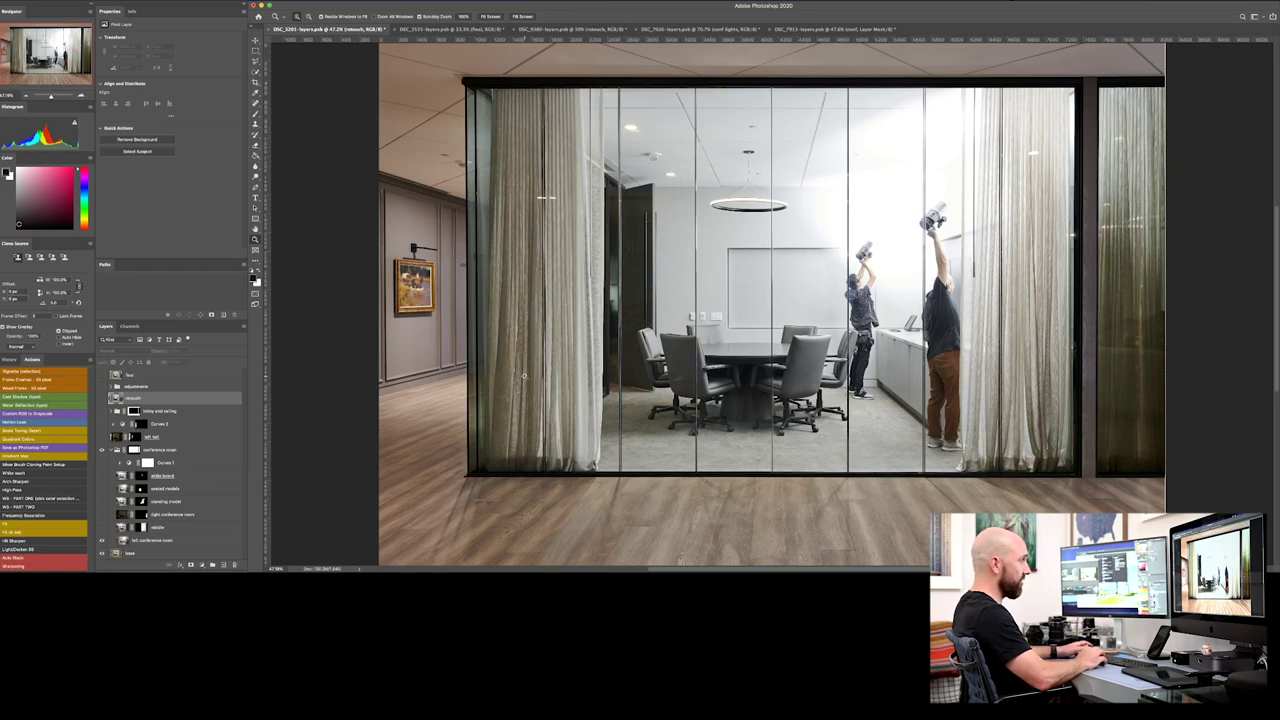
left_click(102, 515)
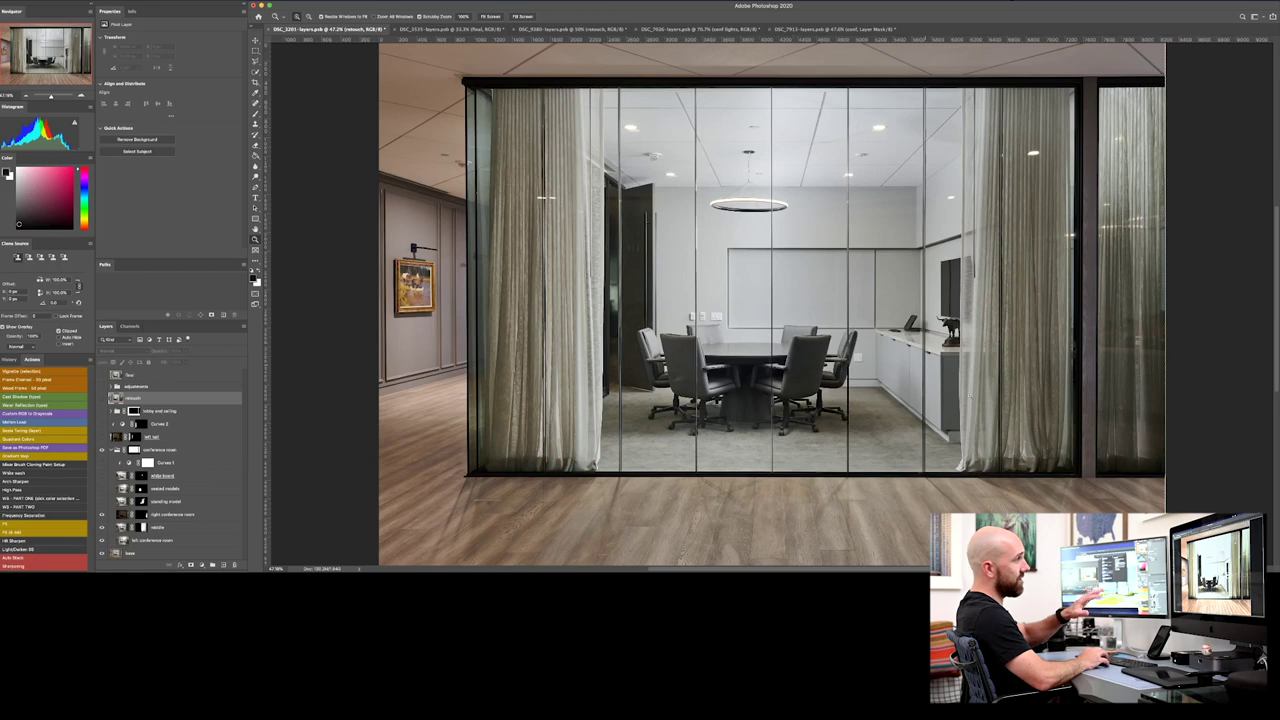
- Turn on the standing model layer, temporarily disable its mask to view the full exposure, and re-enable the mask
left_click(101, 503)
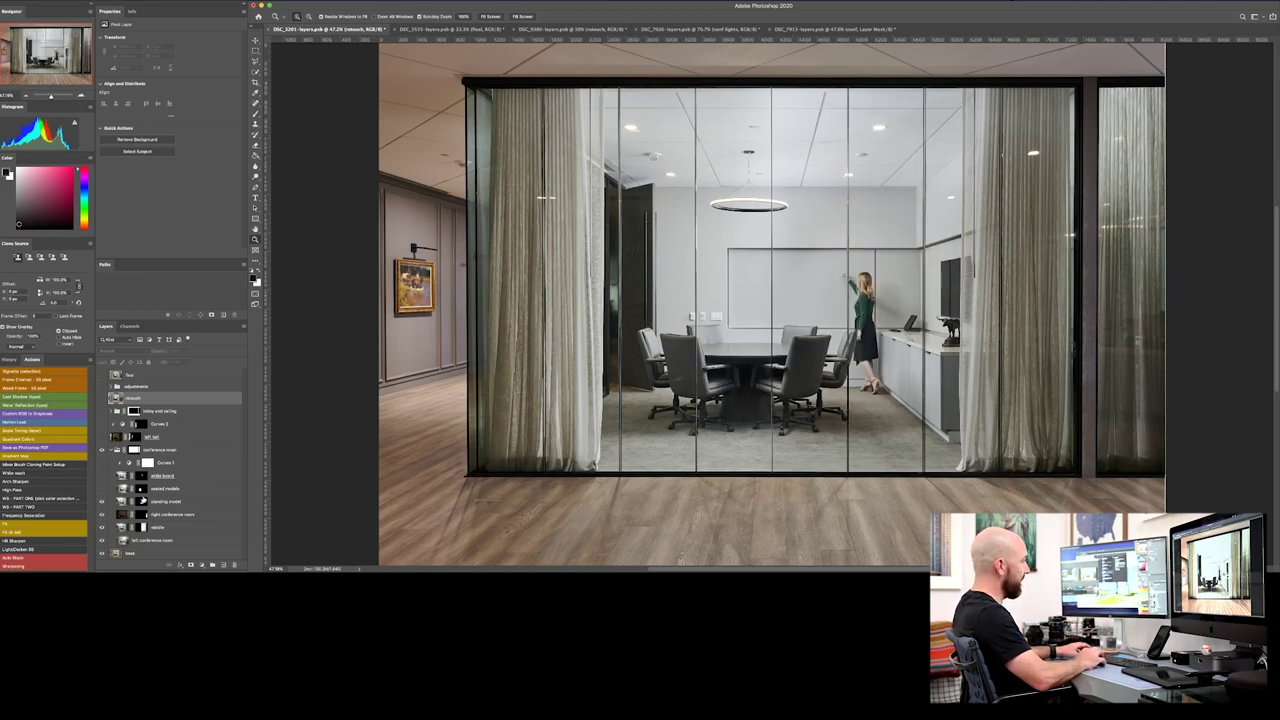
left_click(101, 488)
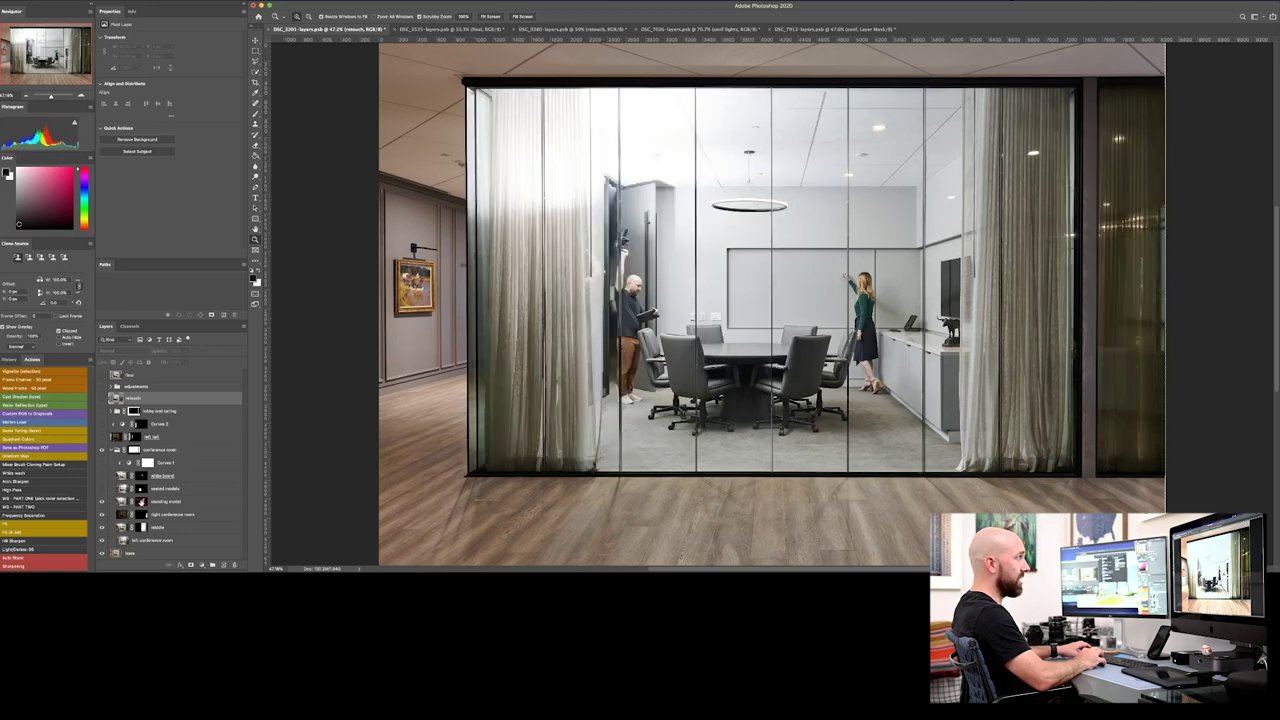
left_click(101, 488)
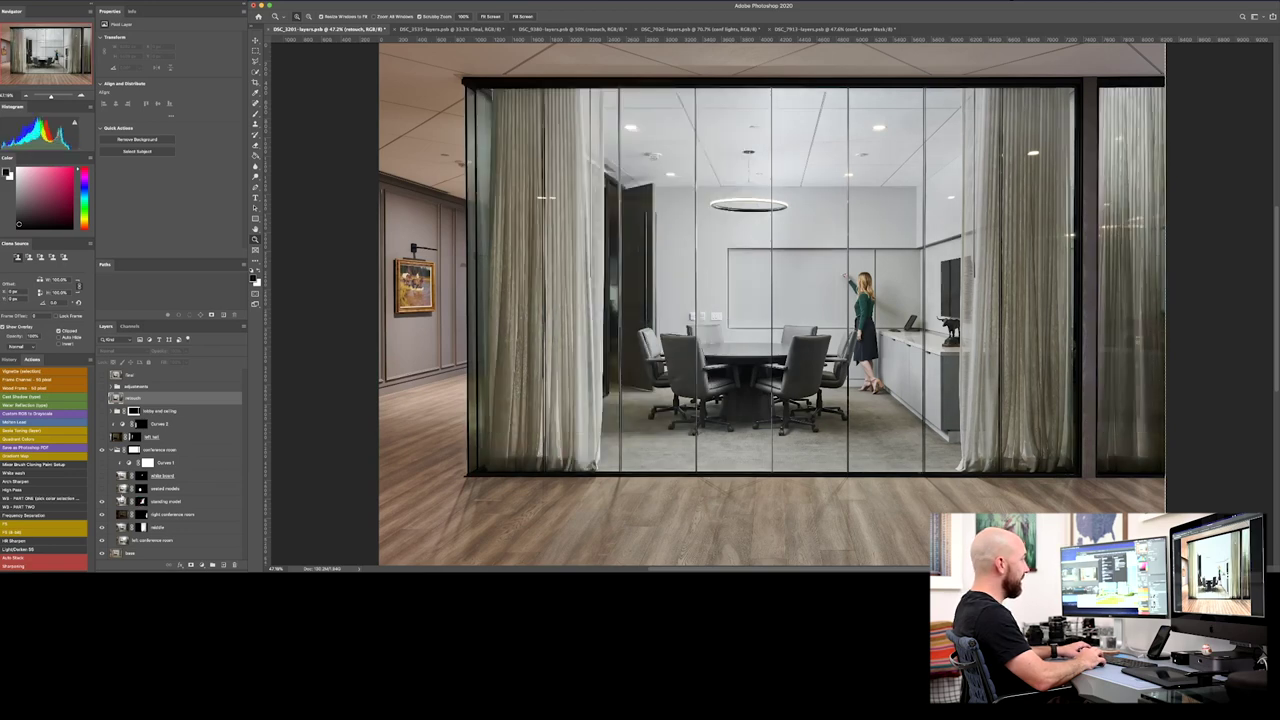
- Turn on the seated models layer and briefly disable its mask to view the unmasked frame
left_click(101, 488)
left_click(101, 501)
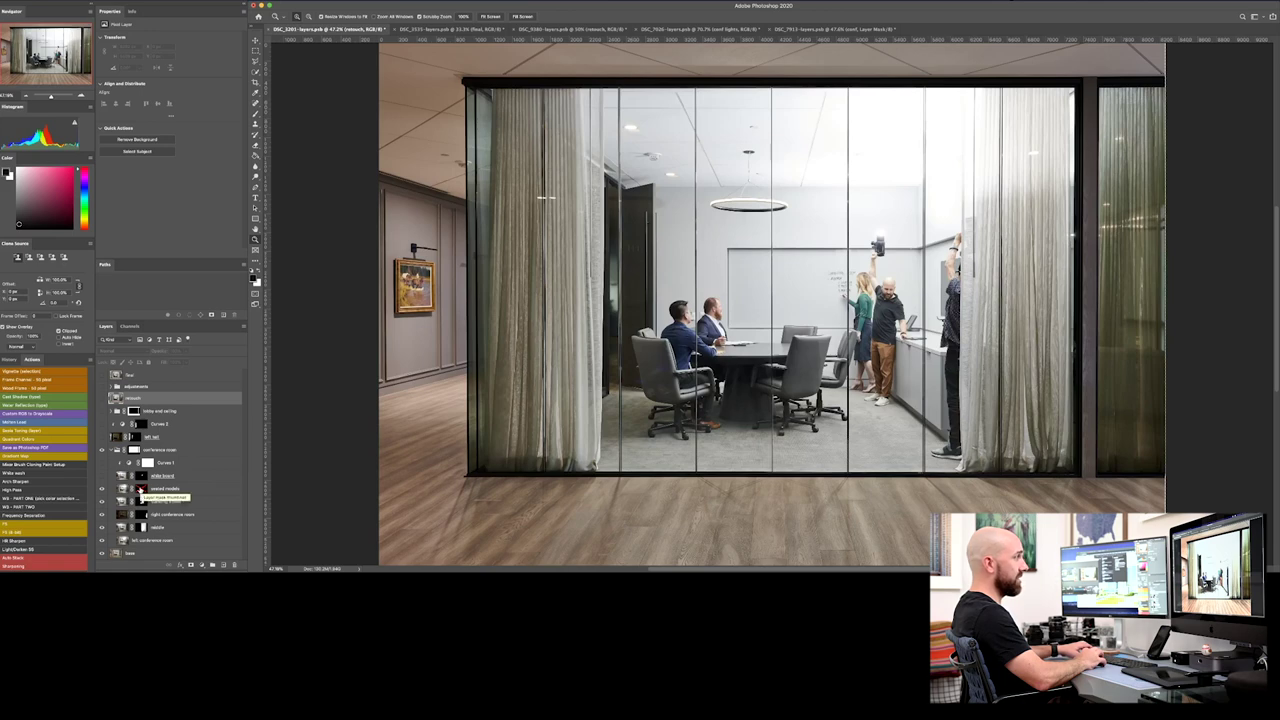
left_click(140, 490, "shift")
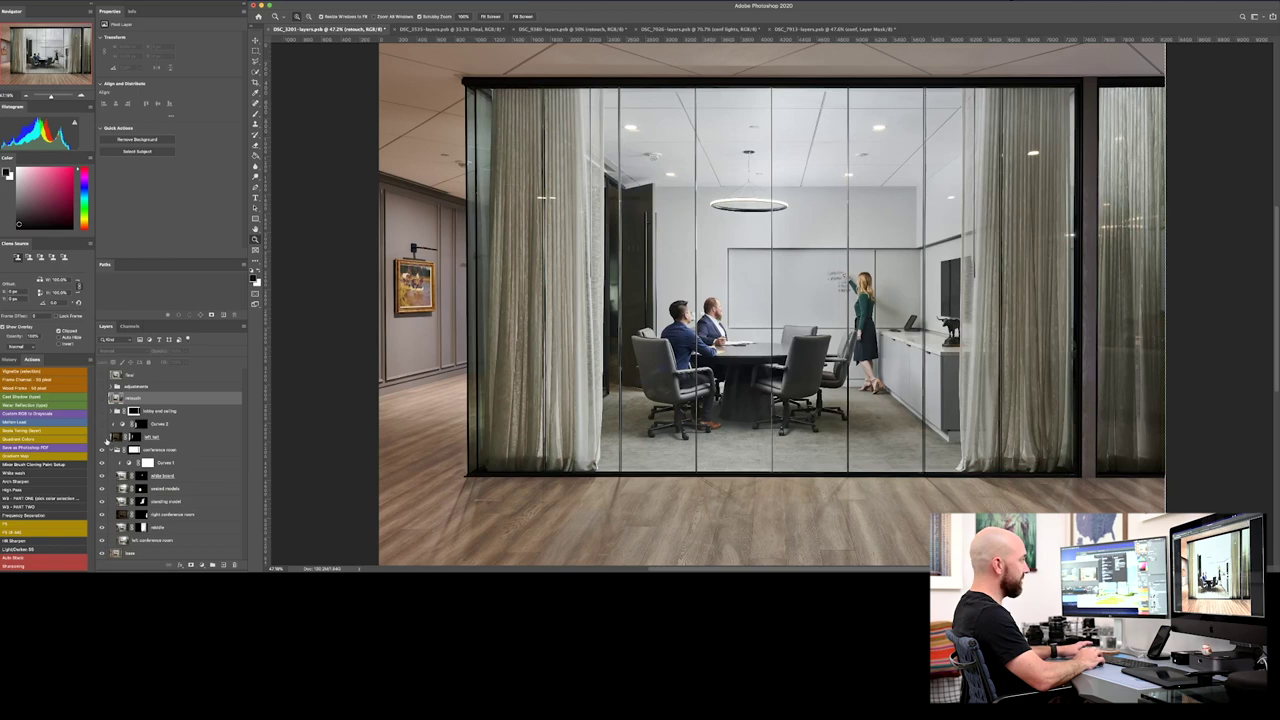
- Turn on the hall, Curves 2, lobby and ceiling, retouch and adjustments layers, comparing the image with and without the retouch layer
left_click(101, 437)
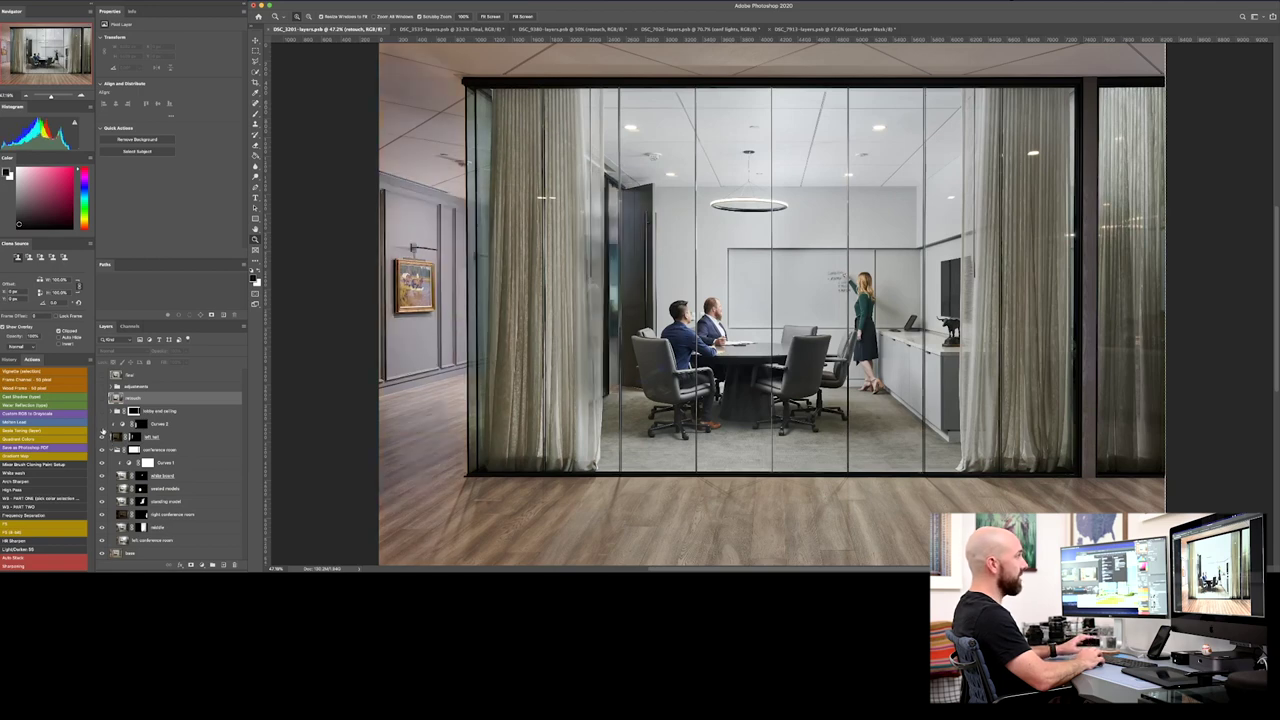
left_click(101, 411)
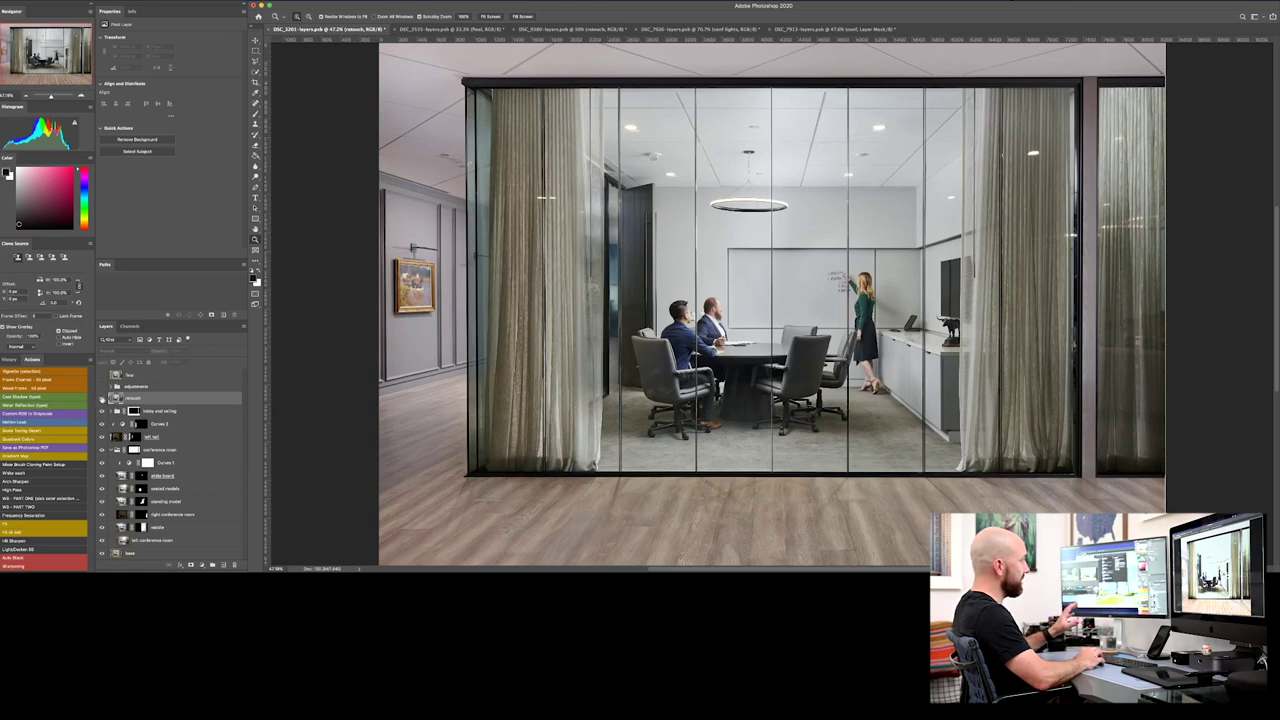
left_click(101, 398)
left_click(101, 398)
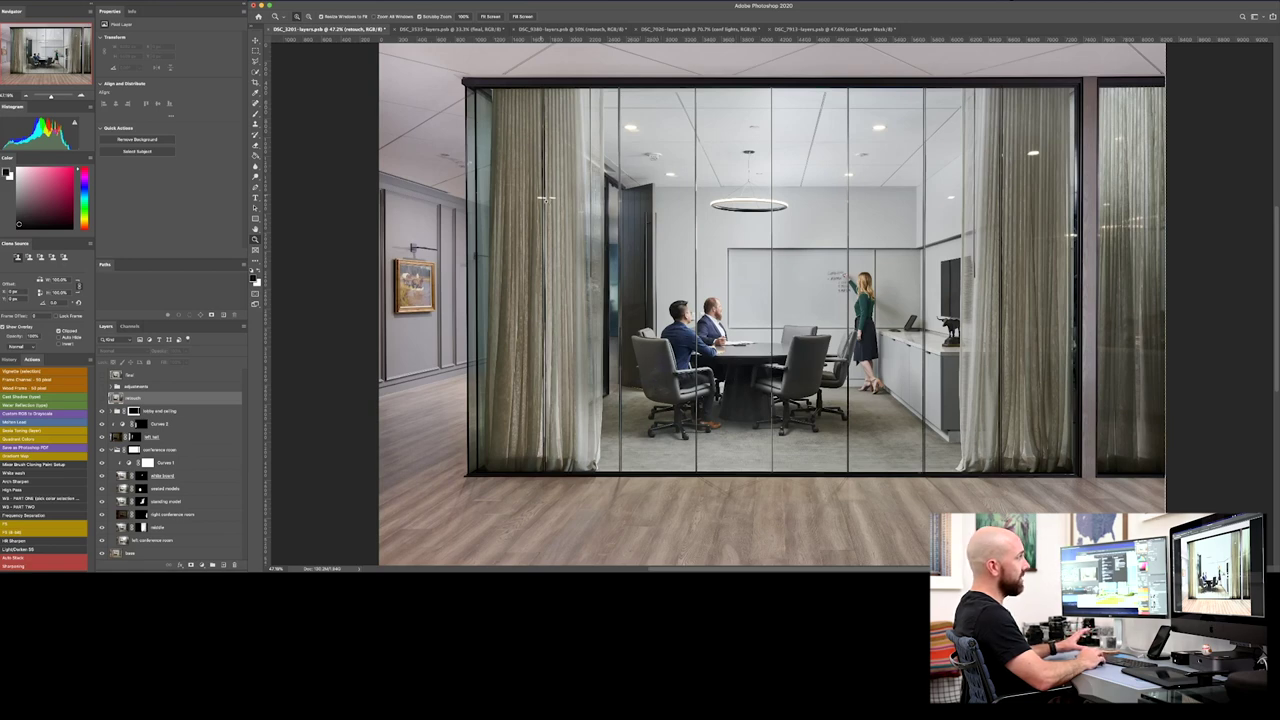
left_click(101, 399)
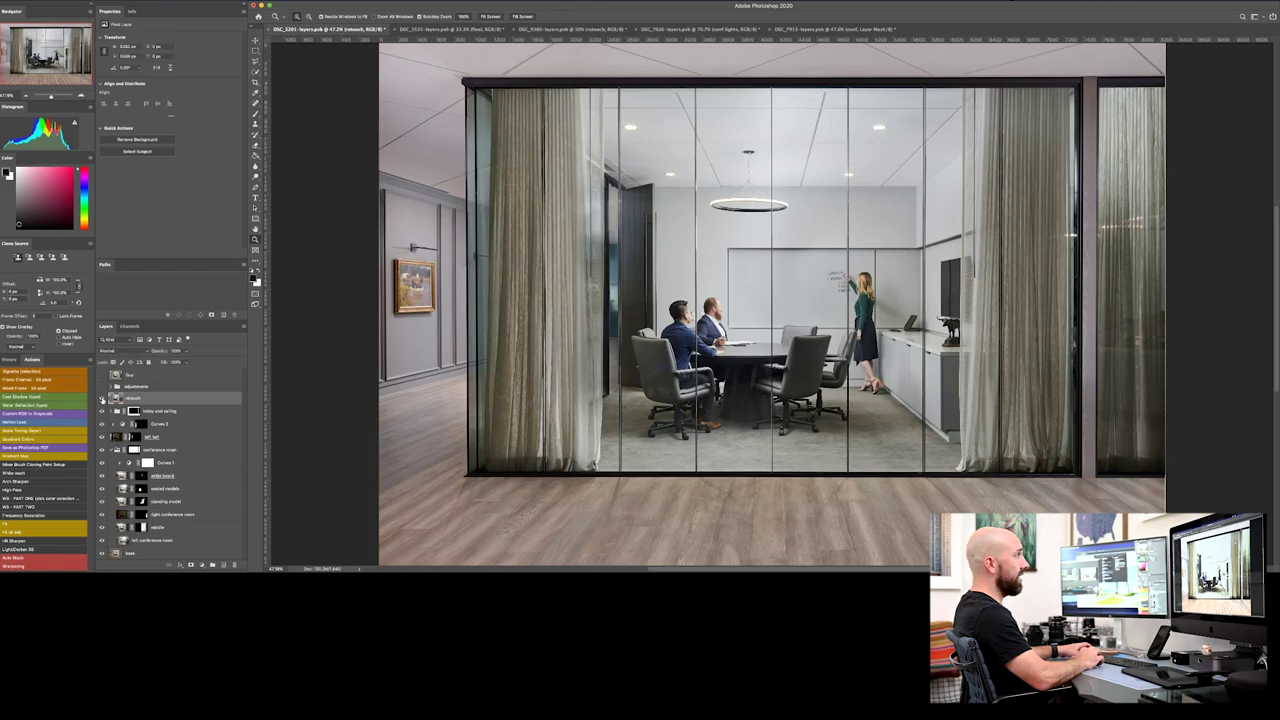
left_click(101, 386)
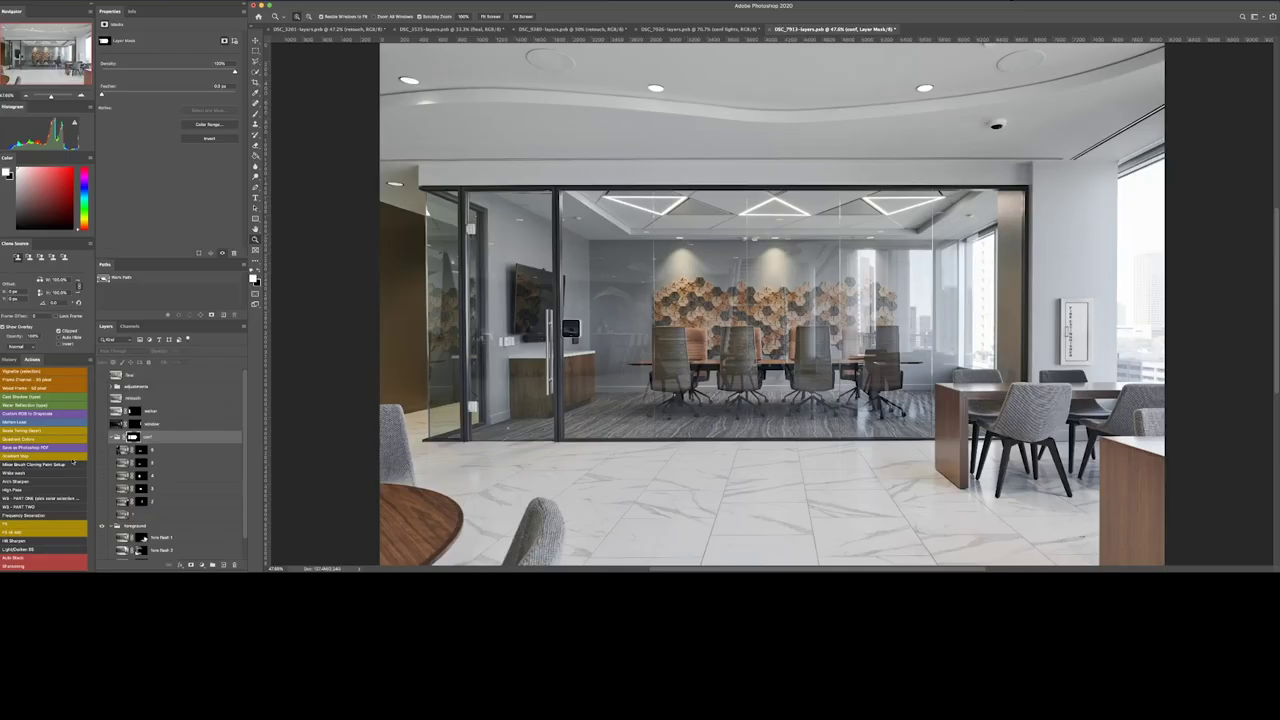
- Isolate the foreground base in DSC_7913-layers.psb and turn on the three masked layers above it in the foreground group
left_click(101, 376)
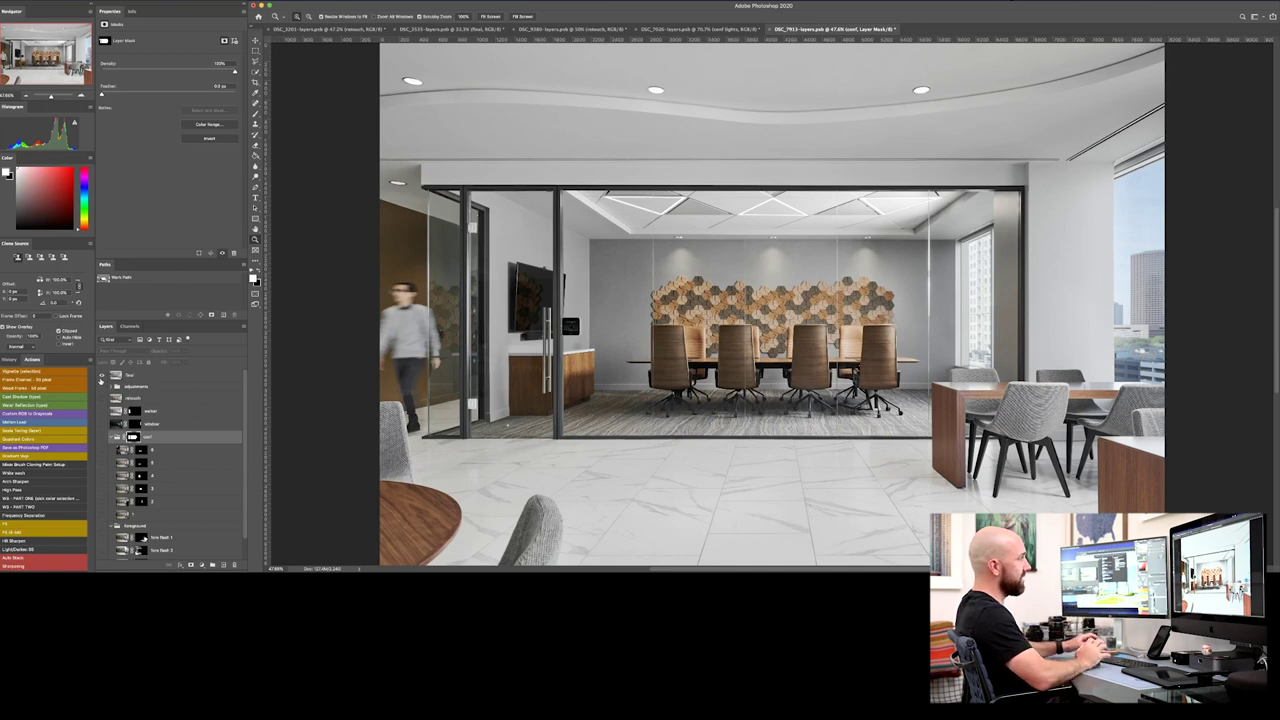
scroll(143, 538, "down", 1)
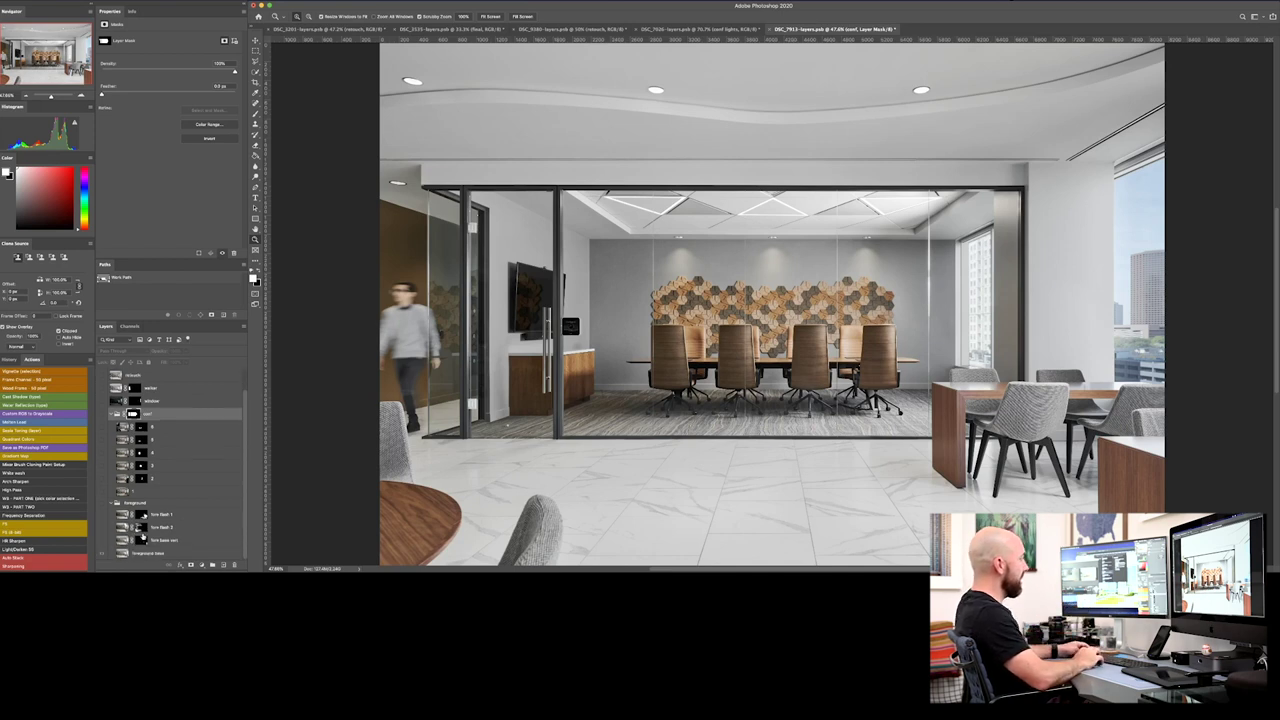
left_click(101, 557)
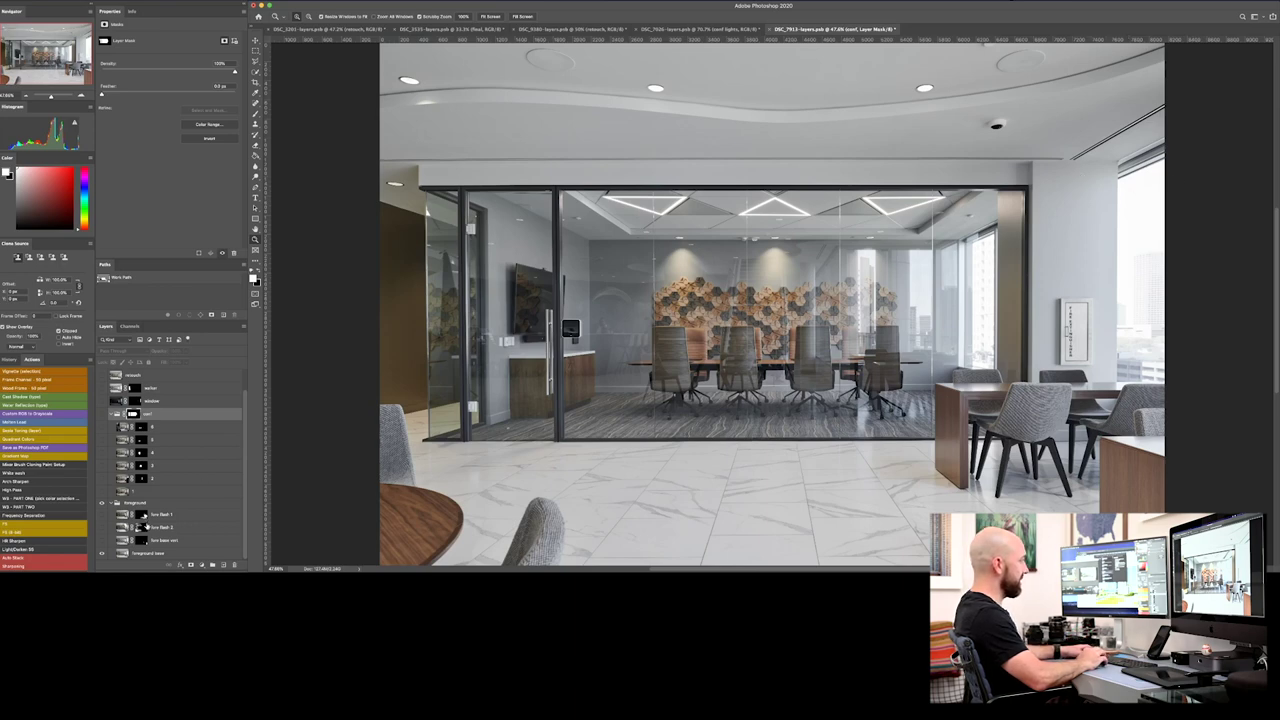
left_click_drag(101, 514, 101, 540)
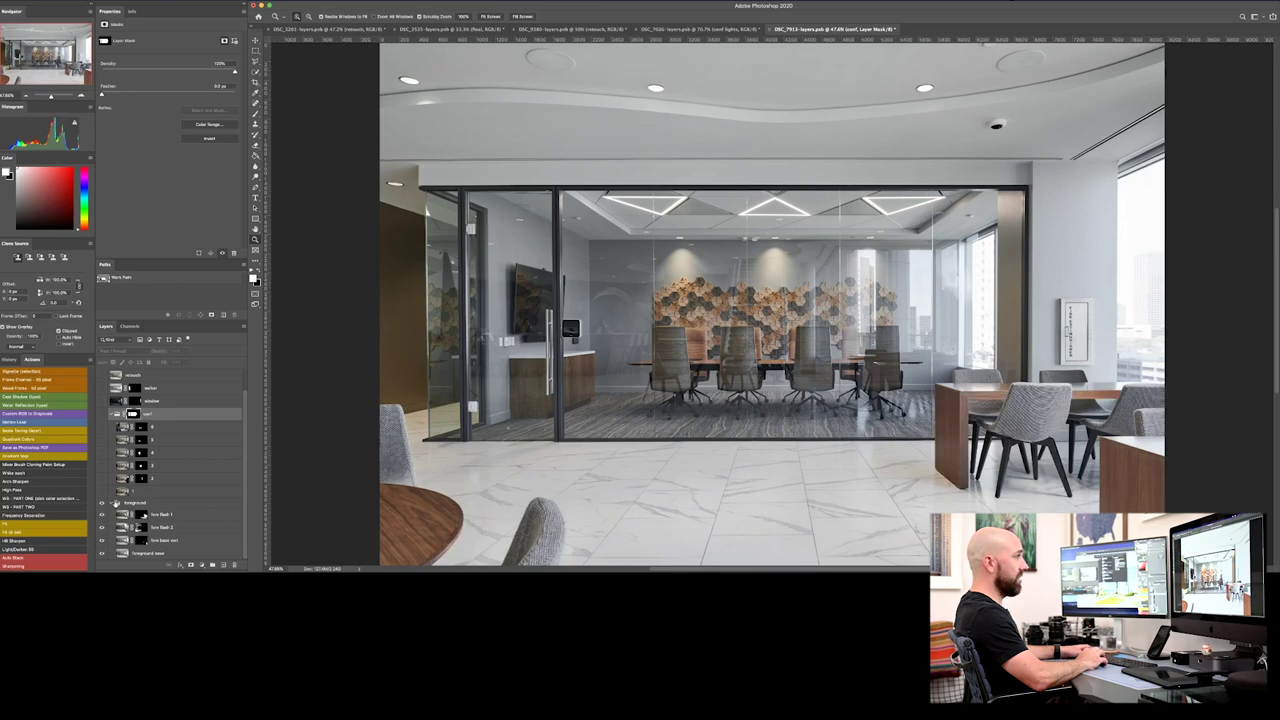
left_click(115, 503)
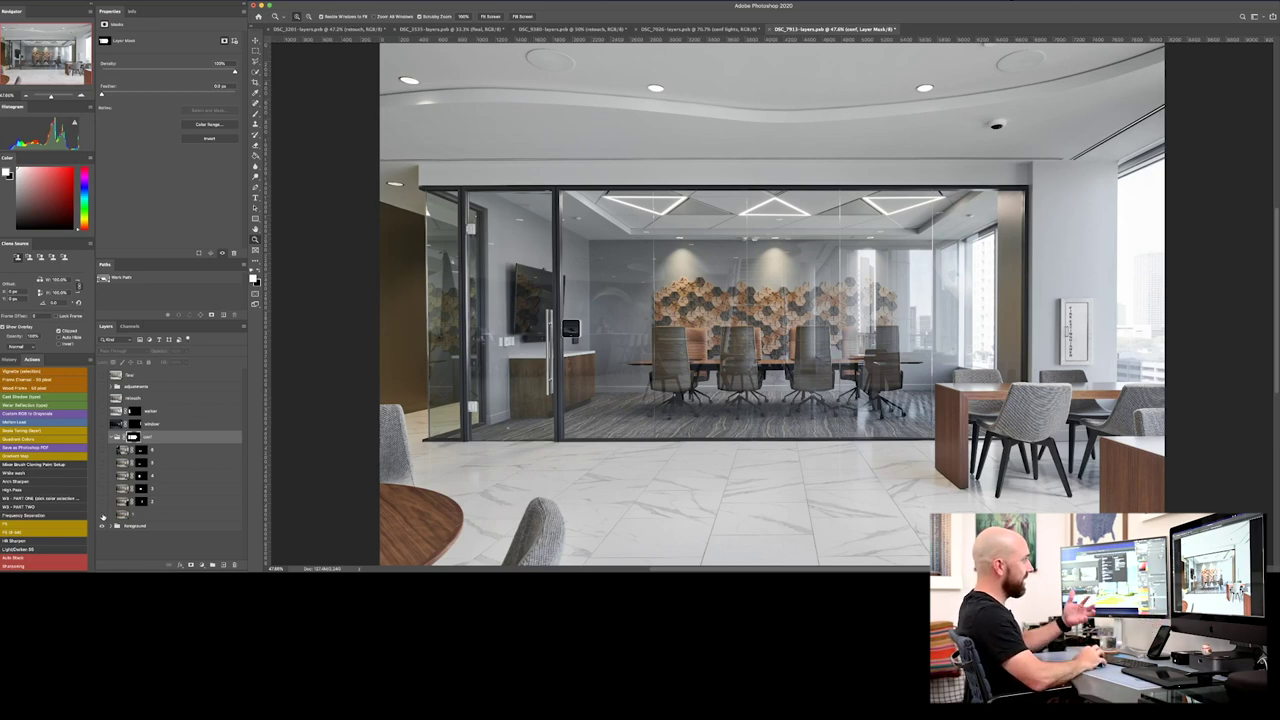
- Show the conf group's bottom layer, disable the group mask, and compare the image with the group hidden and shown
key("ctrl+comma")
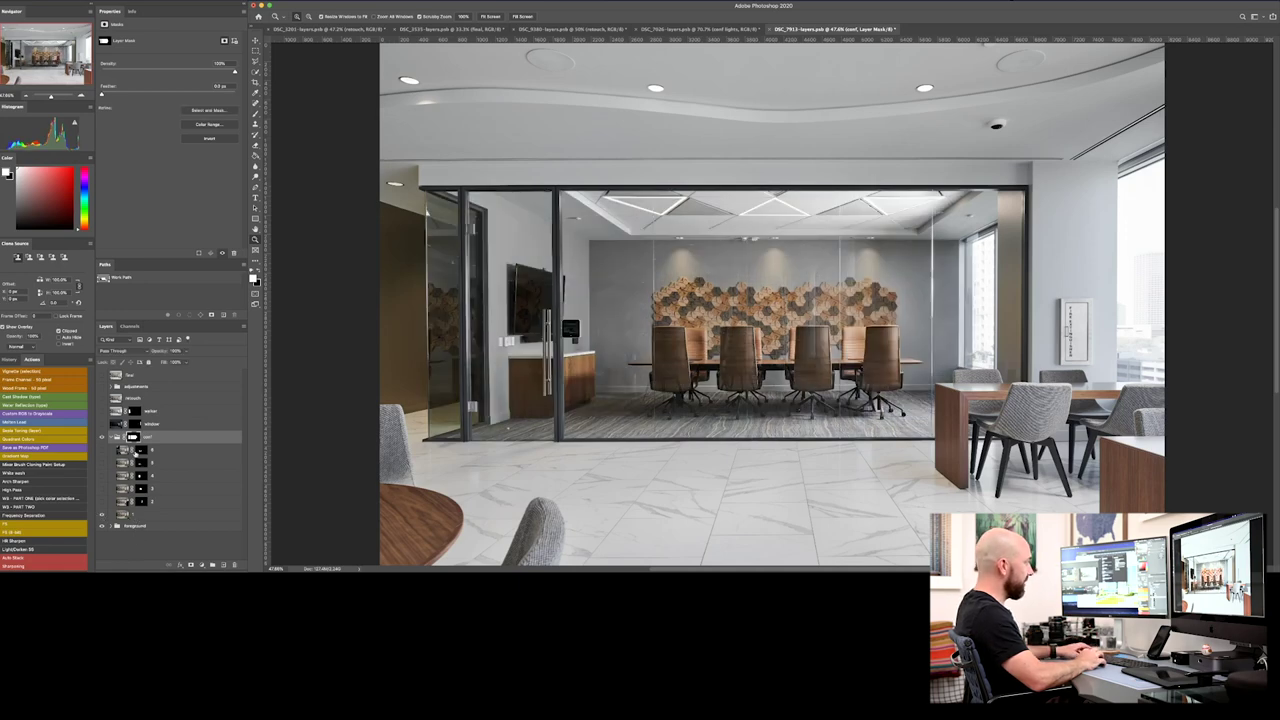
left_click(133, 438, "shift")
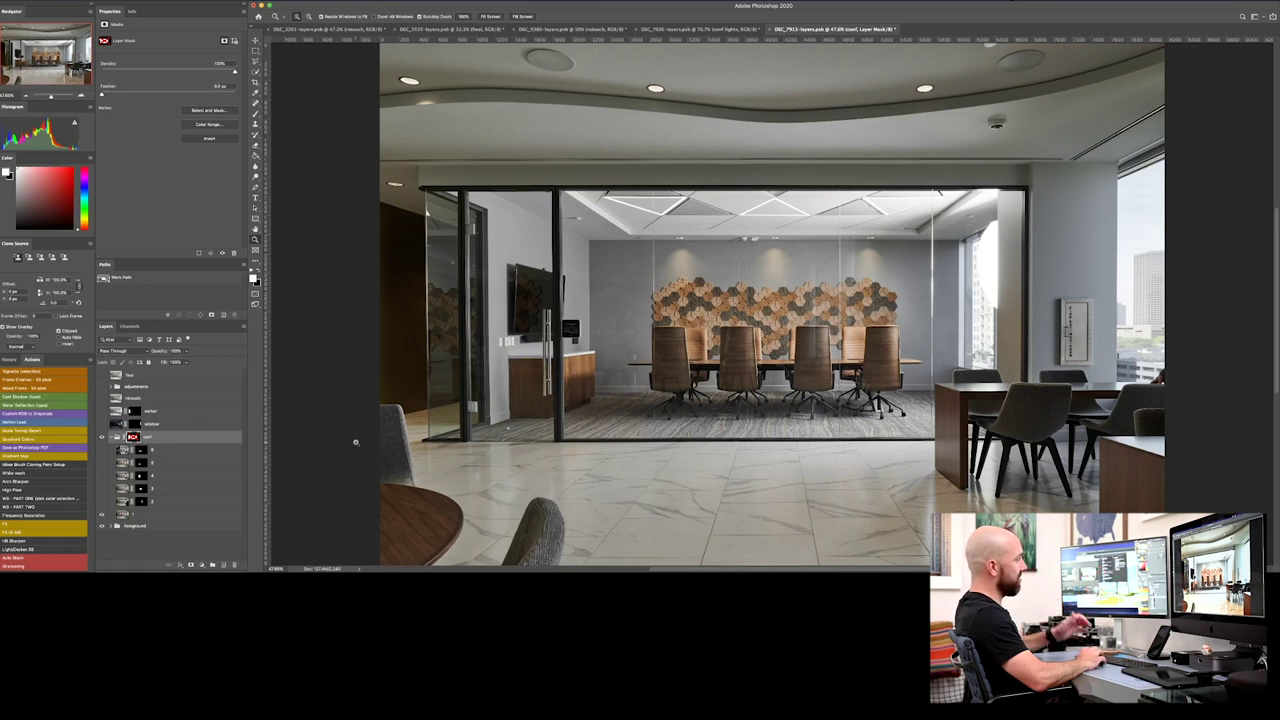
left_click(101, 438)
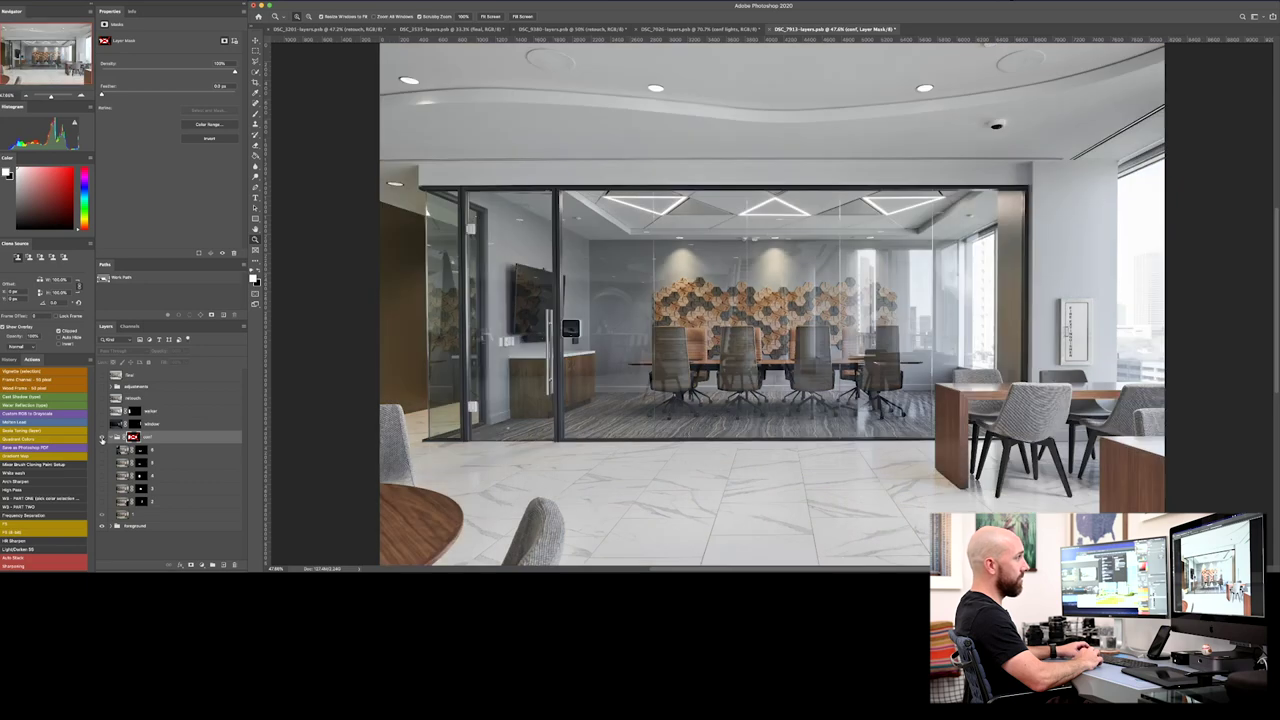
left_click(101, 438)
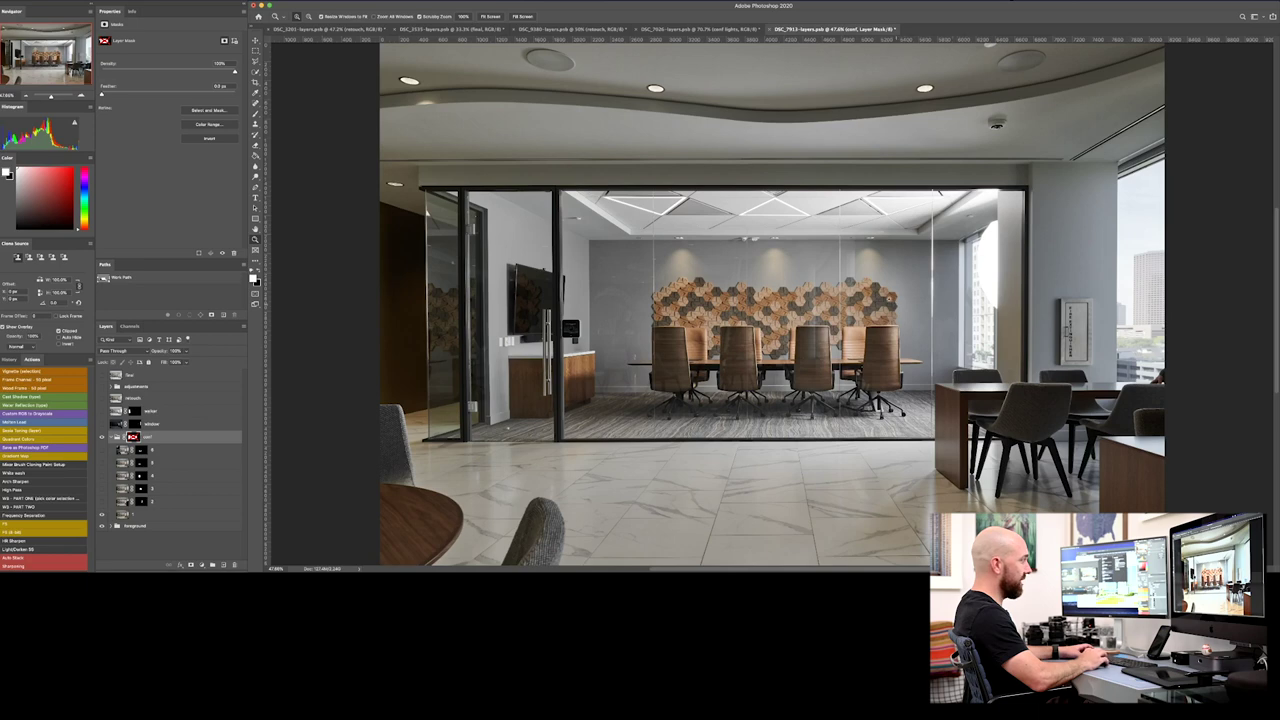
- Turn on the five masked layers in the conf group and re-enable the group's mask
left_click(101, 437)
left_click(101, 437)
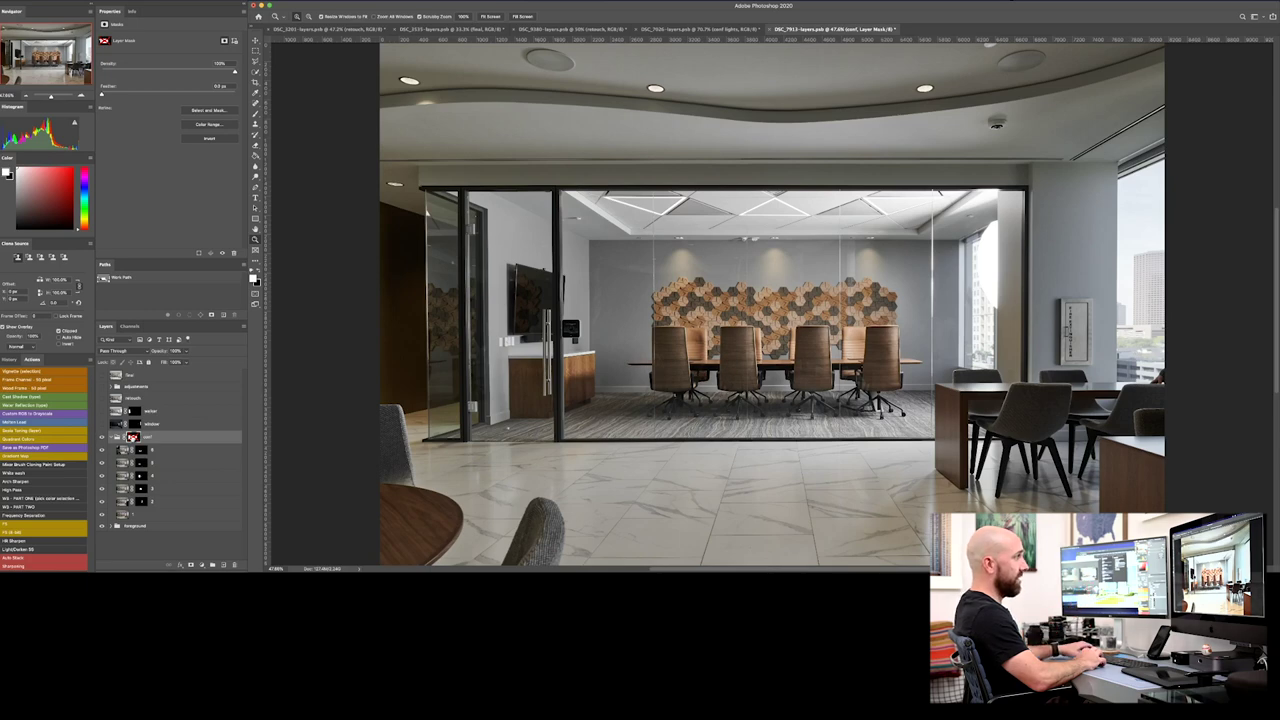
key("ctrl+i")
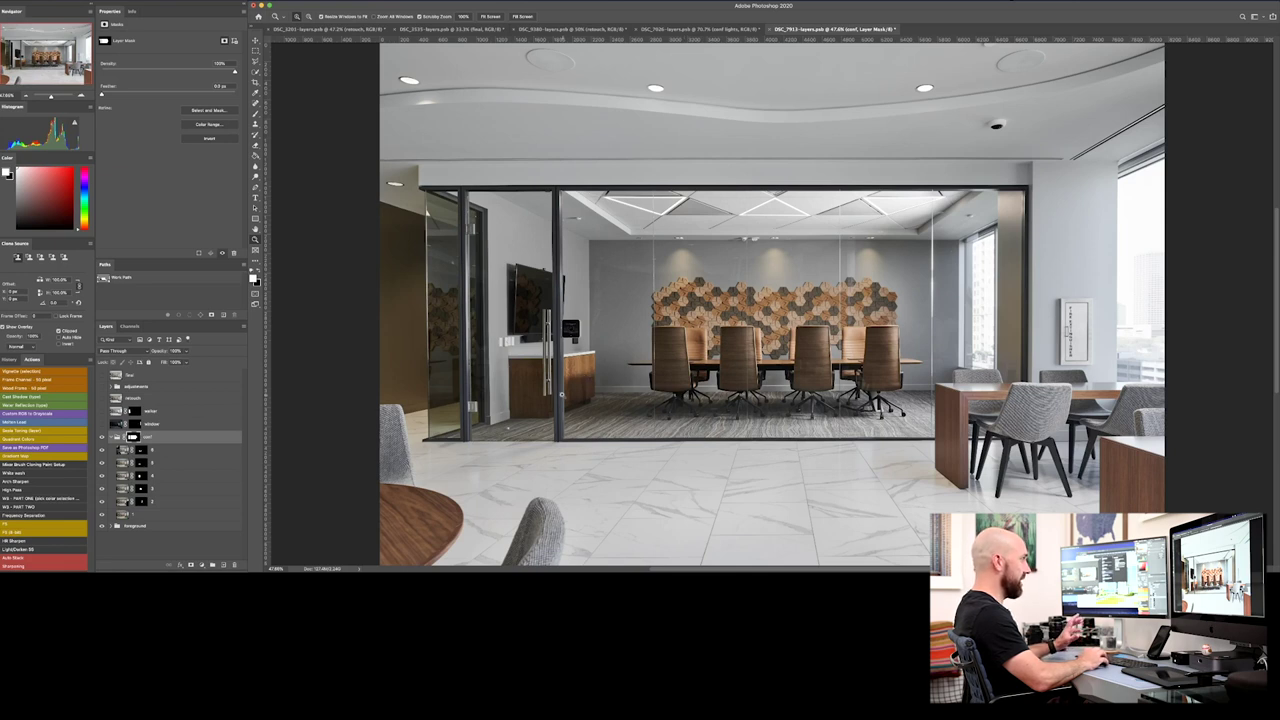
- Turn on the window layer, the layer with the walking man and the retouch layer
left_click(100, 424)
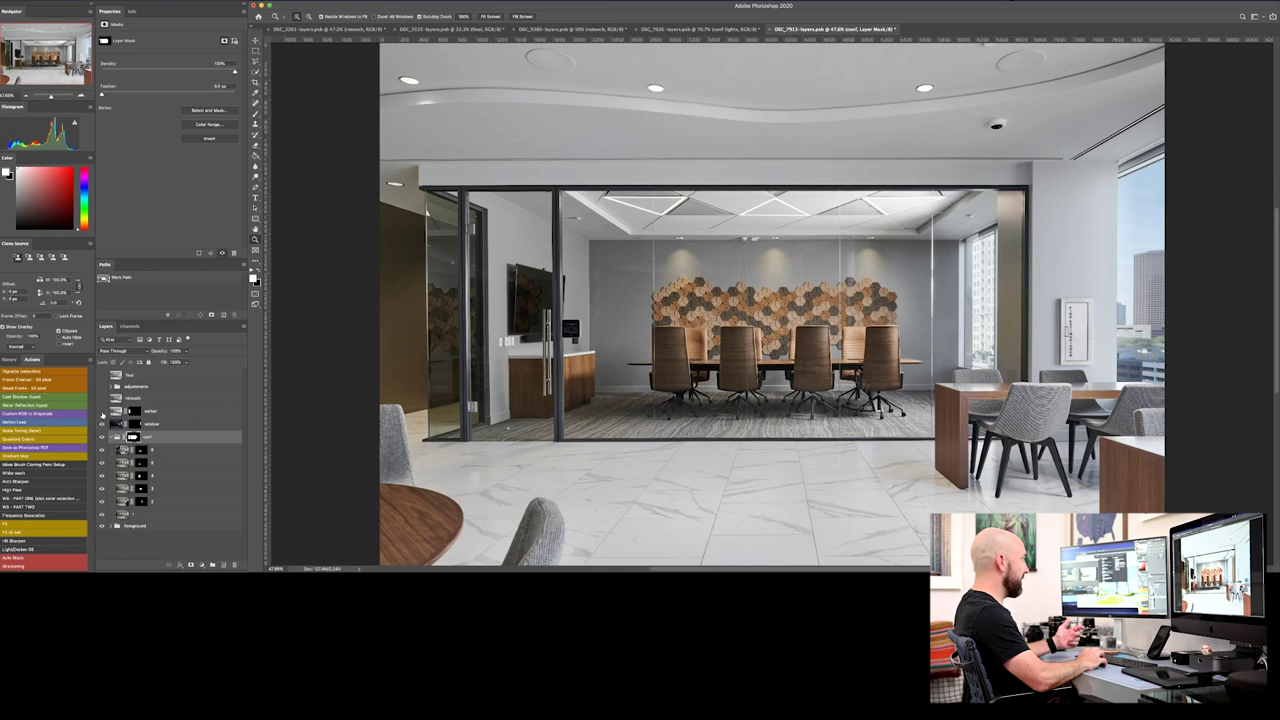
left_click(101, 411)
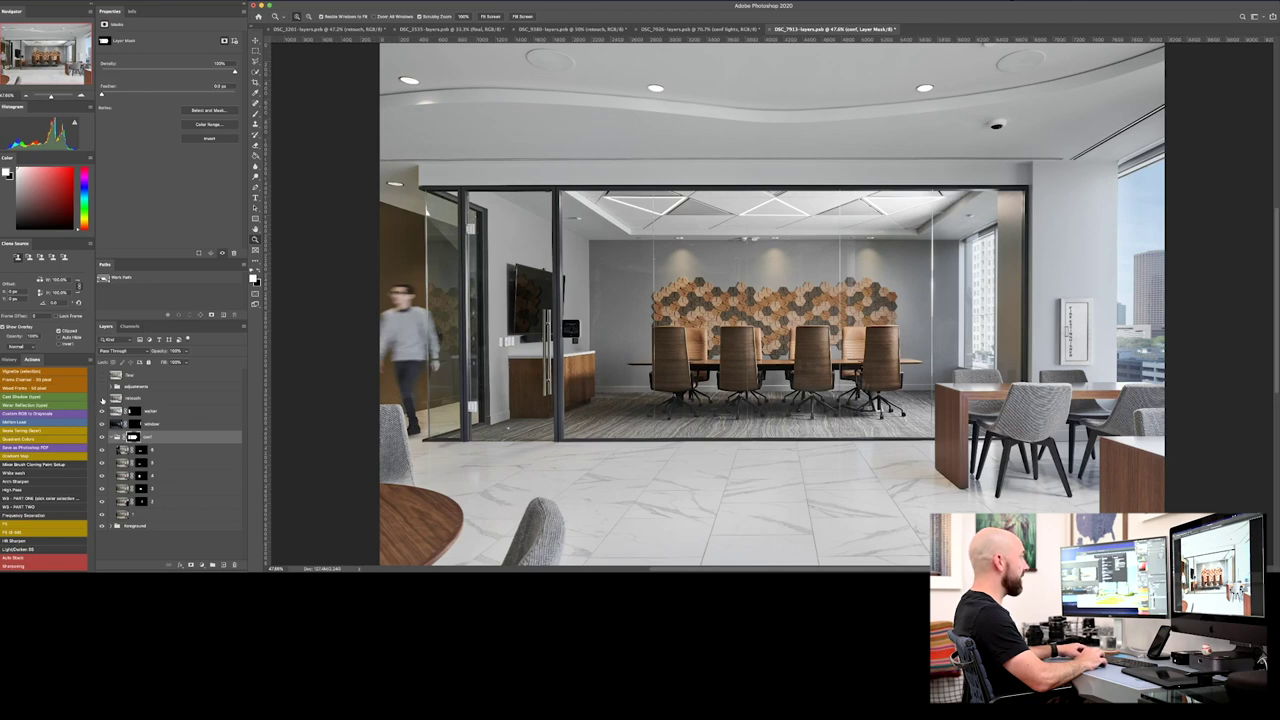
left_click(101, 398)
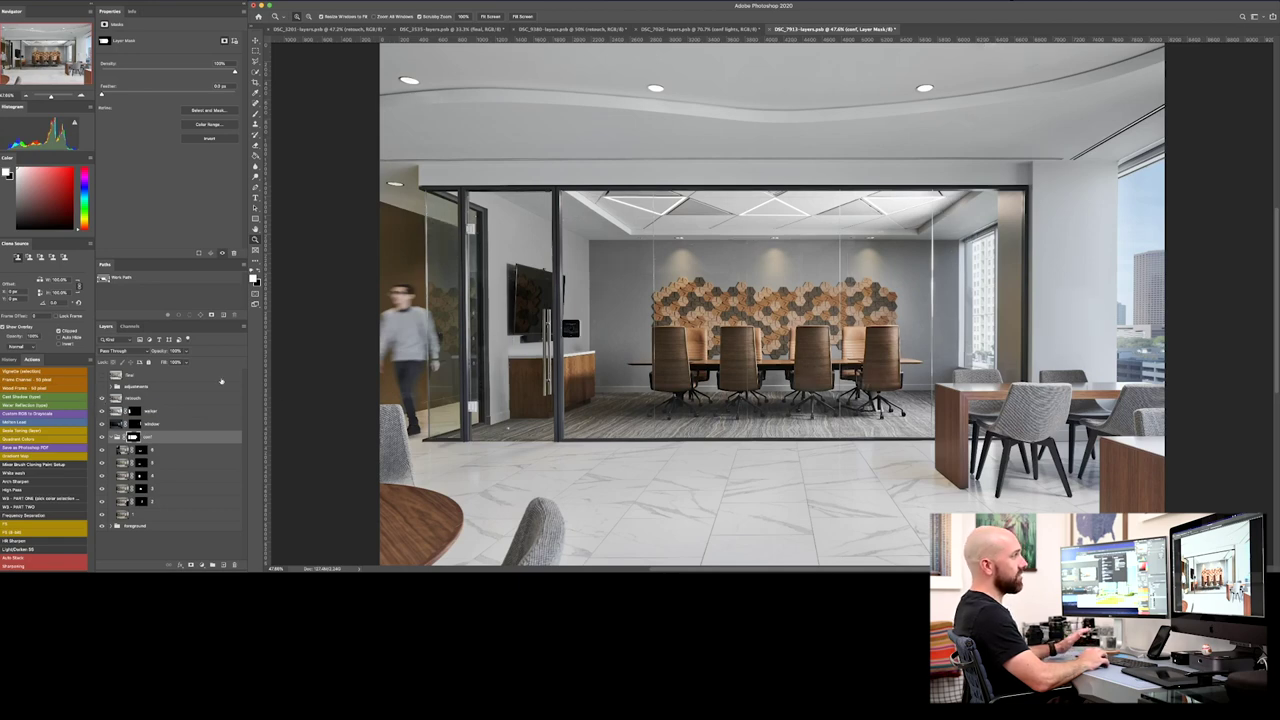
- Compare the image with and without the retouch layer, and turn on the adjustments group and the flat layer
left_click(101, 399)
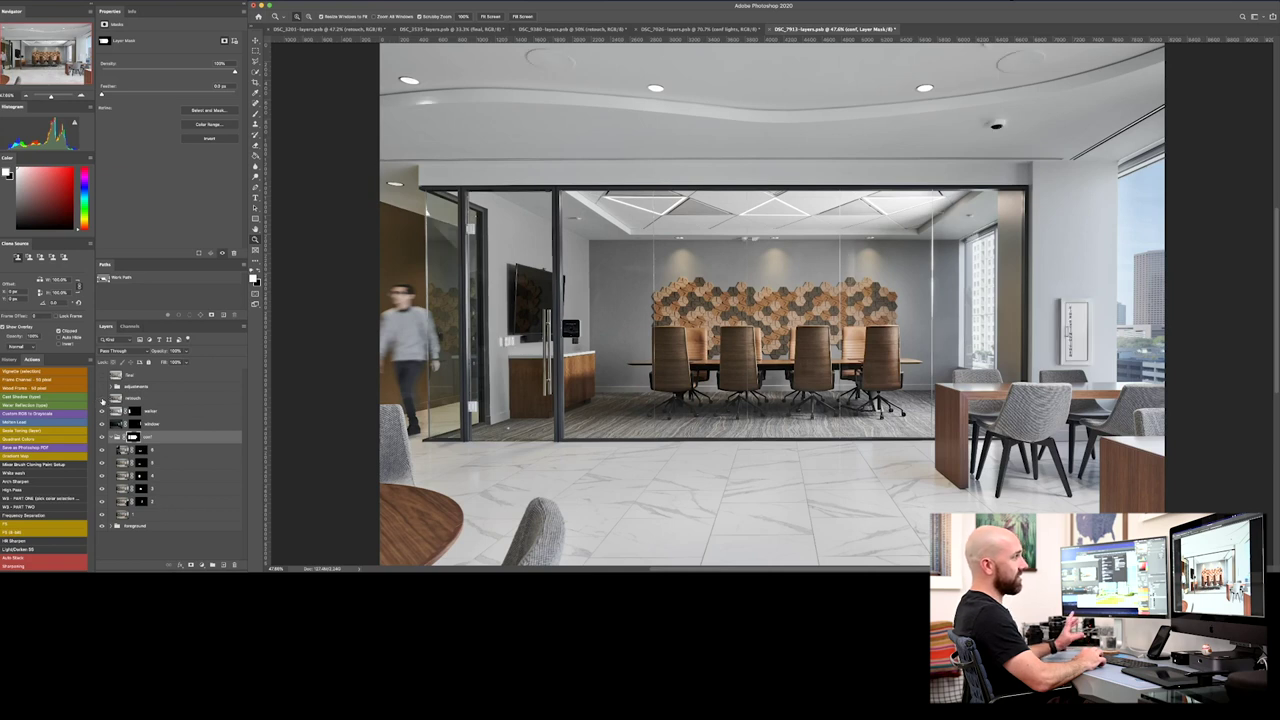
left_click(101, 399)
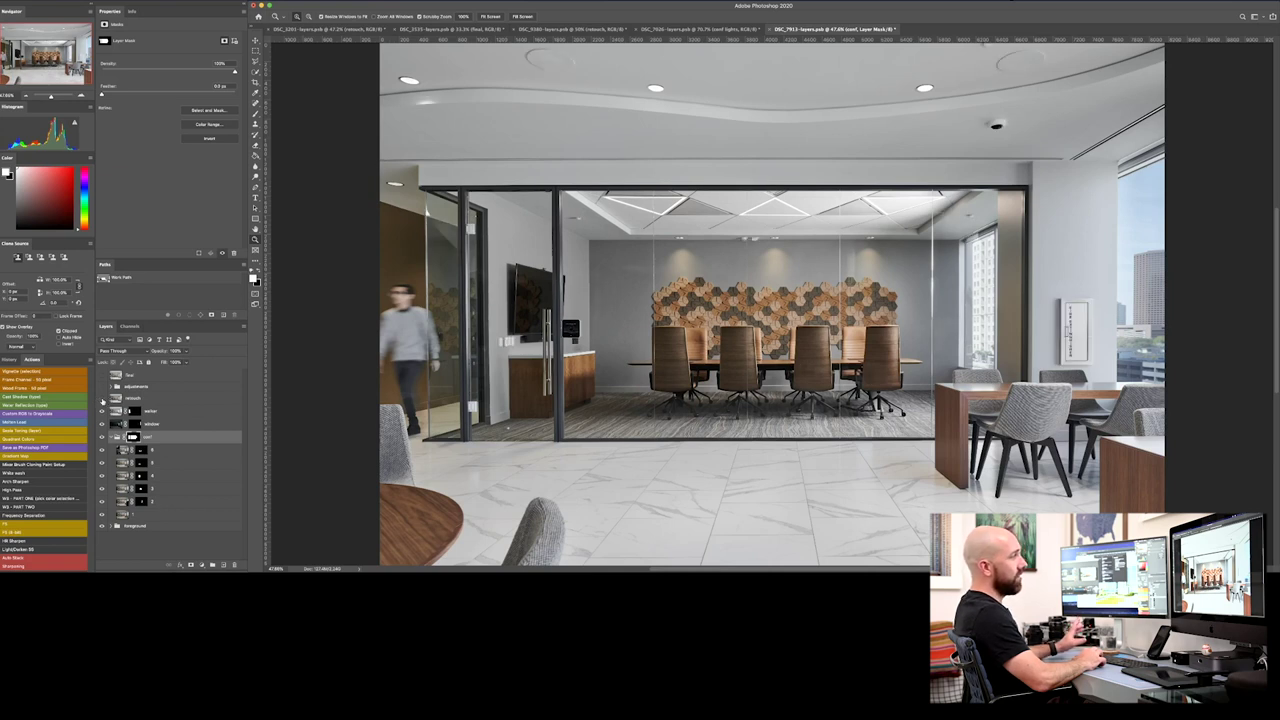
left_click(101, 399)
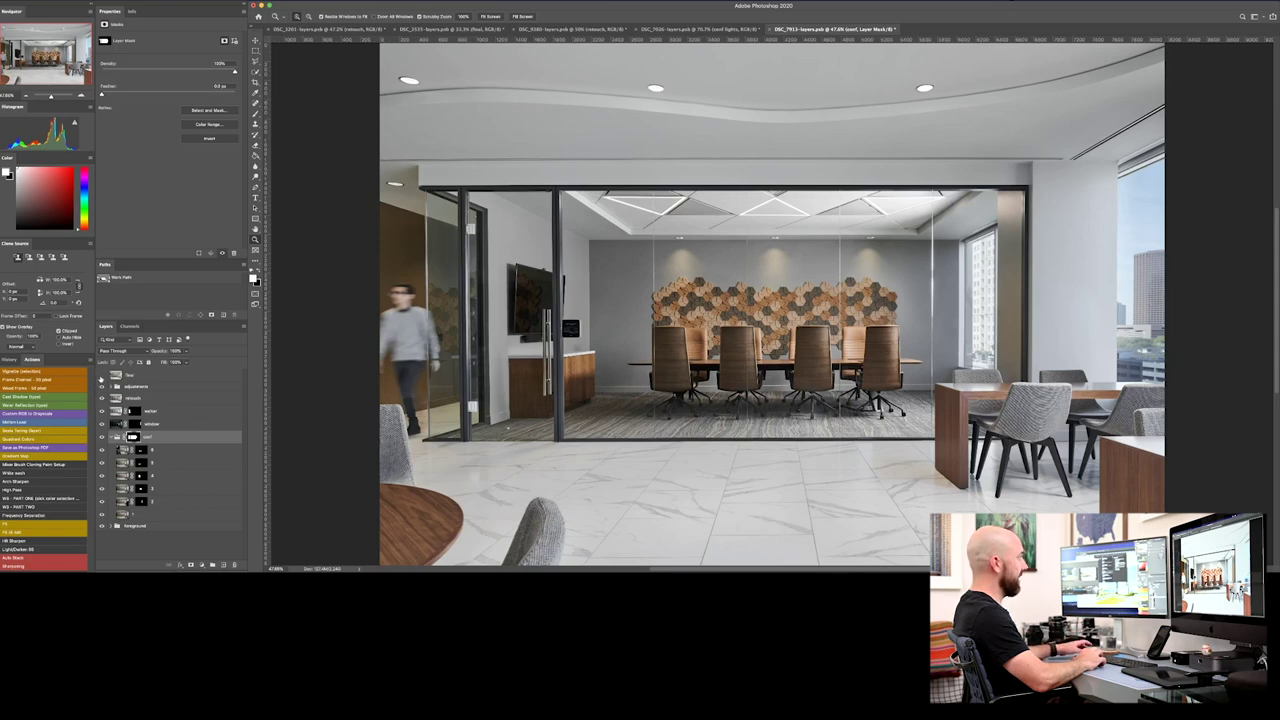
left_click(101, 375)
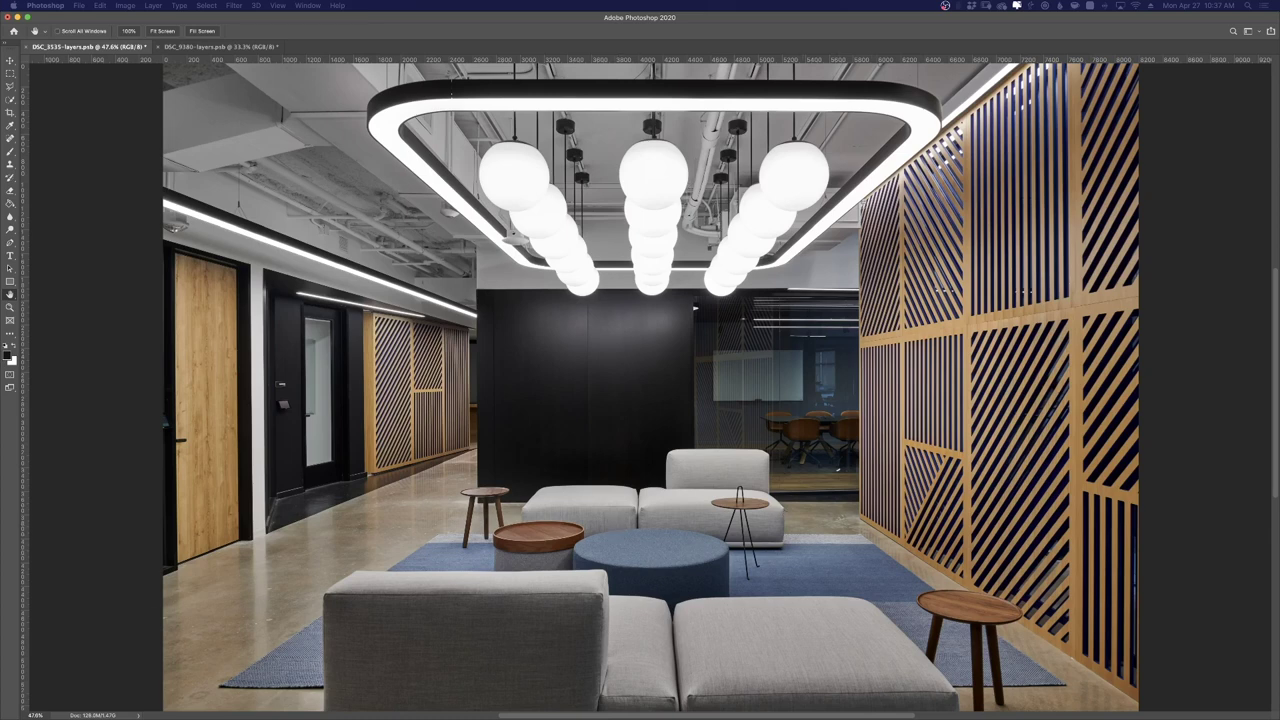
- Overlay the dark conference room exposure on the lounge image and limit it to the glass-walled room with its layer mask
key("super+z")
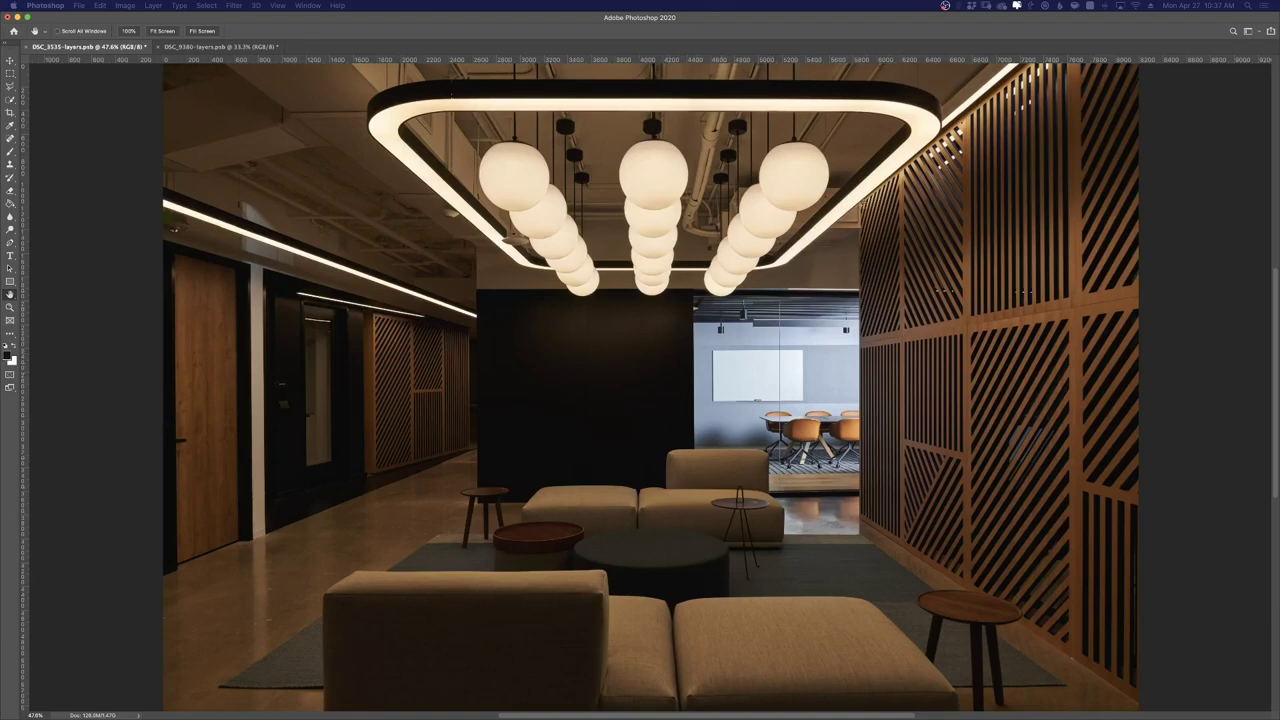
key("alt+backslash")
key("alt+backslash")
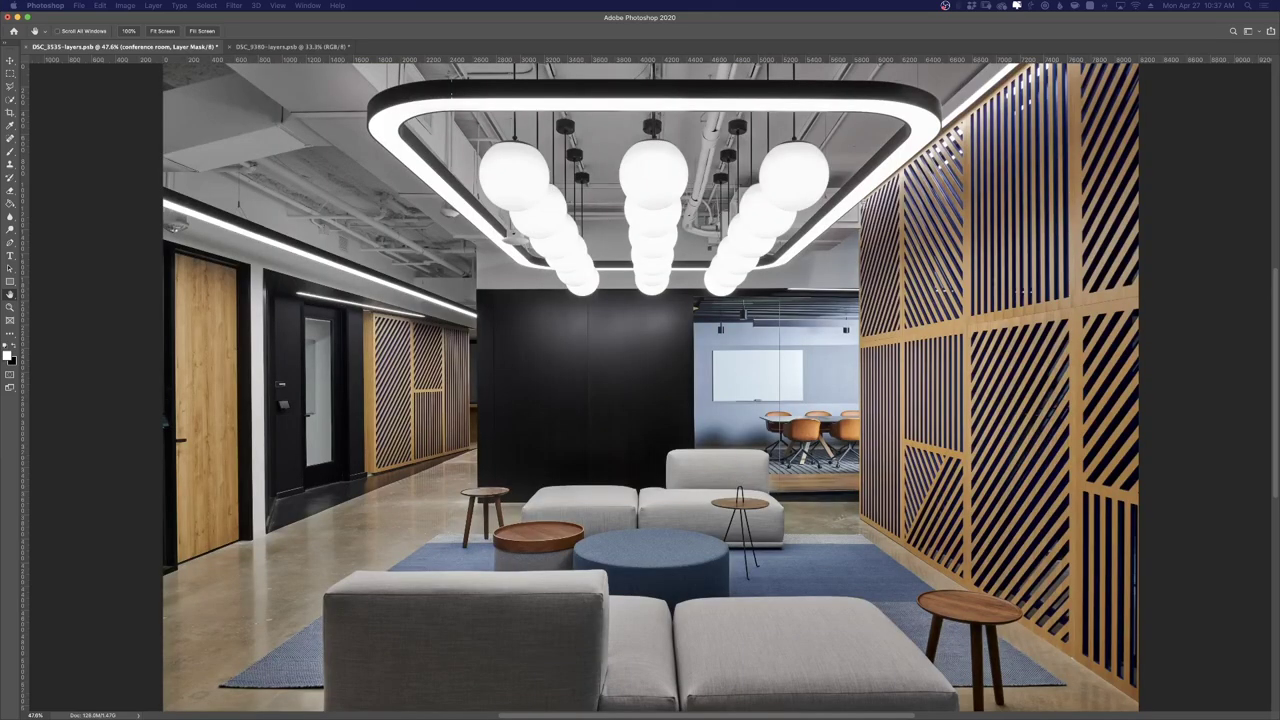